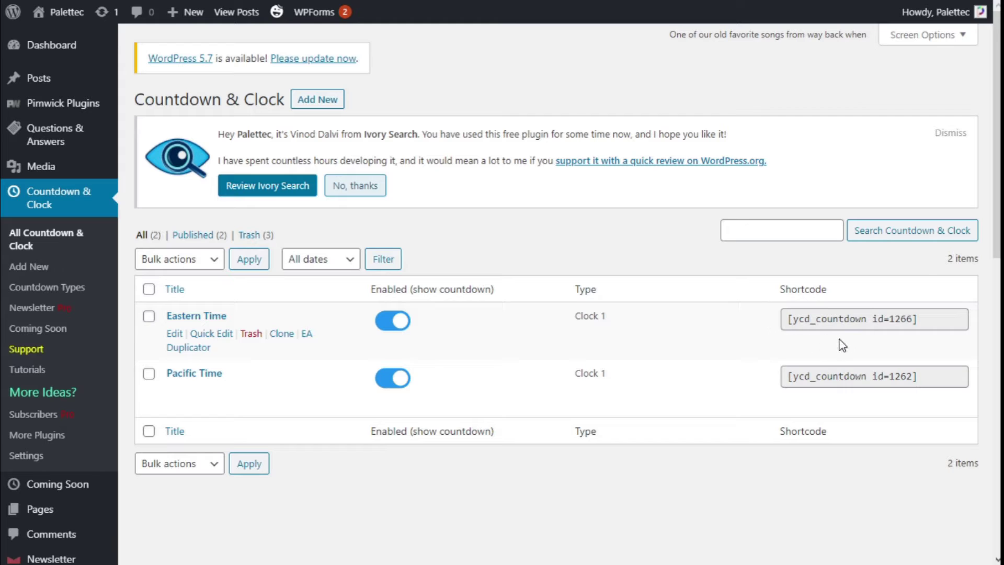
Step: Copy the Eastern Time clock's shortcode [ycd_countdown id=1266] from its shortcode field
{"action": "left_click", "coordinate": [855, 321]}
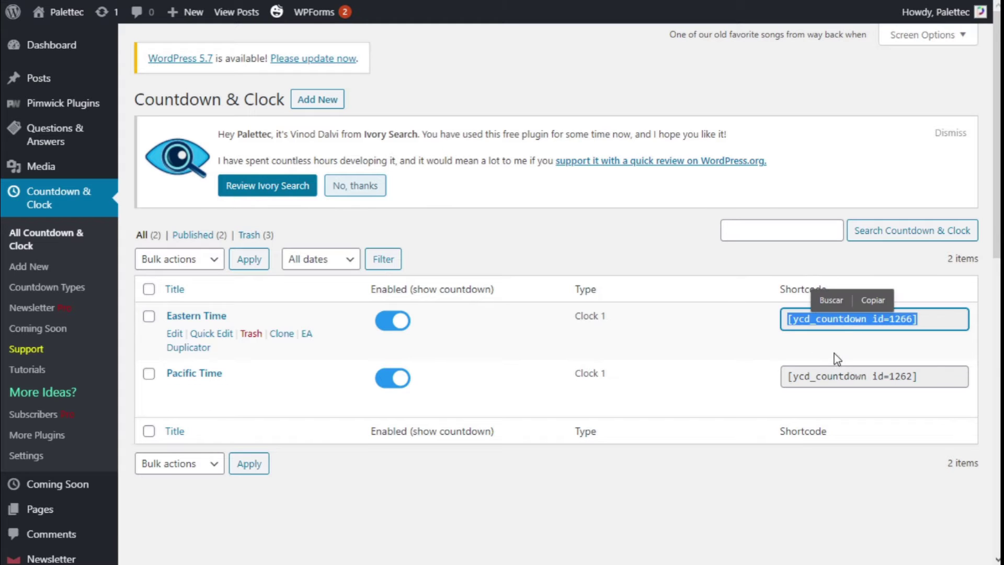
{"action": "left_click", "coordinate": [840, 345]}
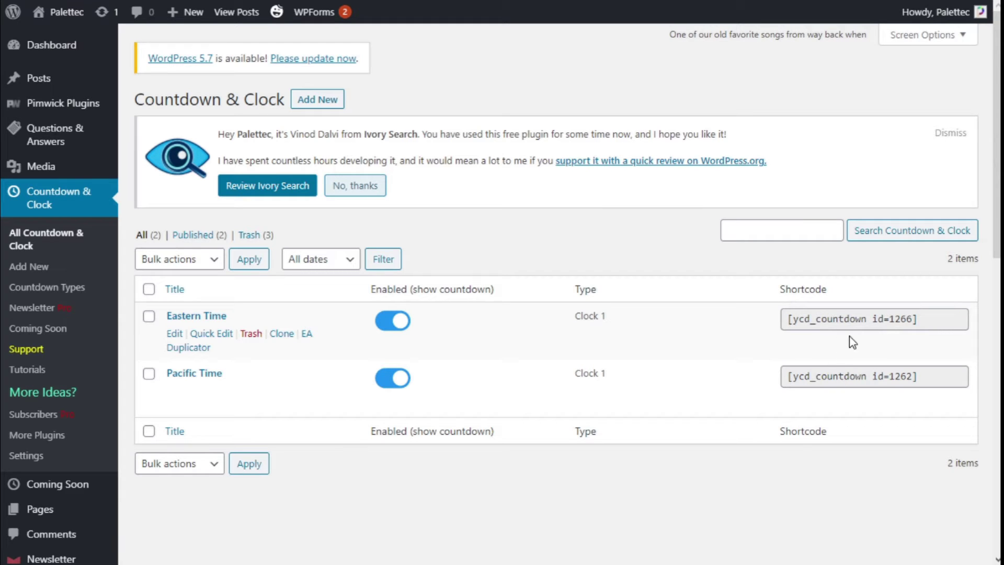
{"action": "mouse_move", "coordinate": [61, 12]}
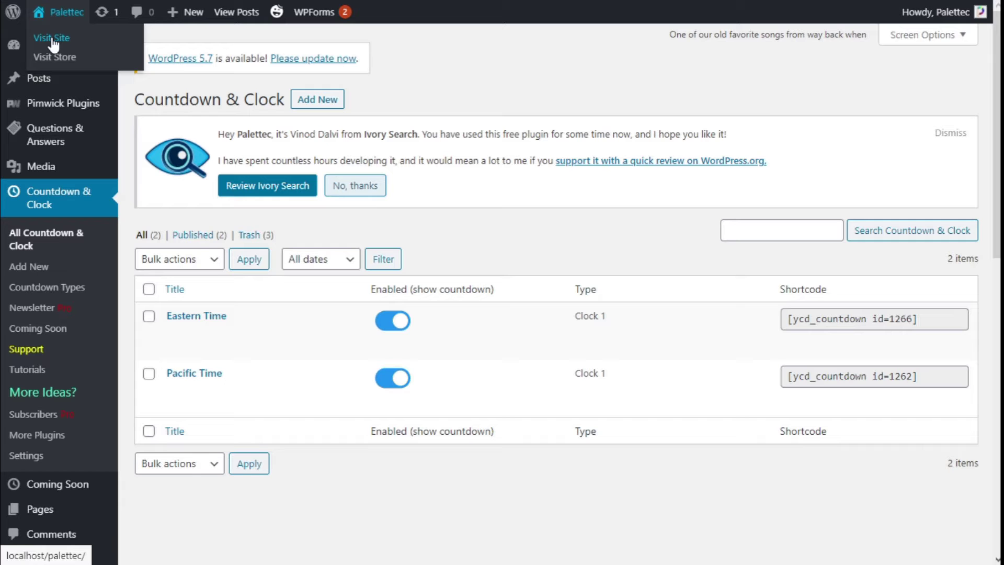
Step: Visit the site's homepage and launch Edit with Elementor from the admin bar
{"action": "left_click", "coordinate": [51, 37]}
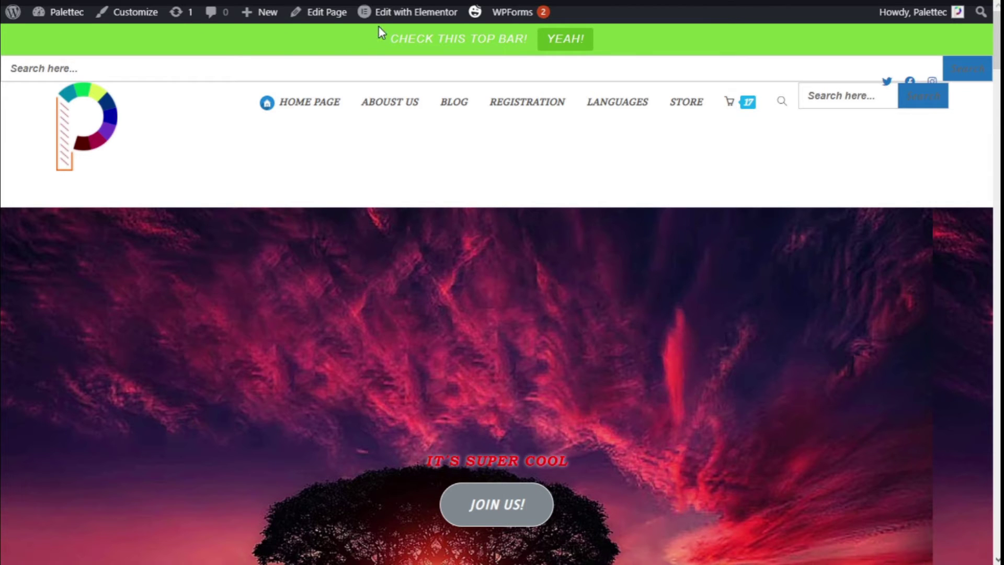
{"action": "mouse_move", "coordinate": [408, 12]}
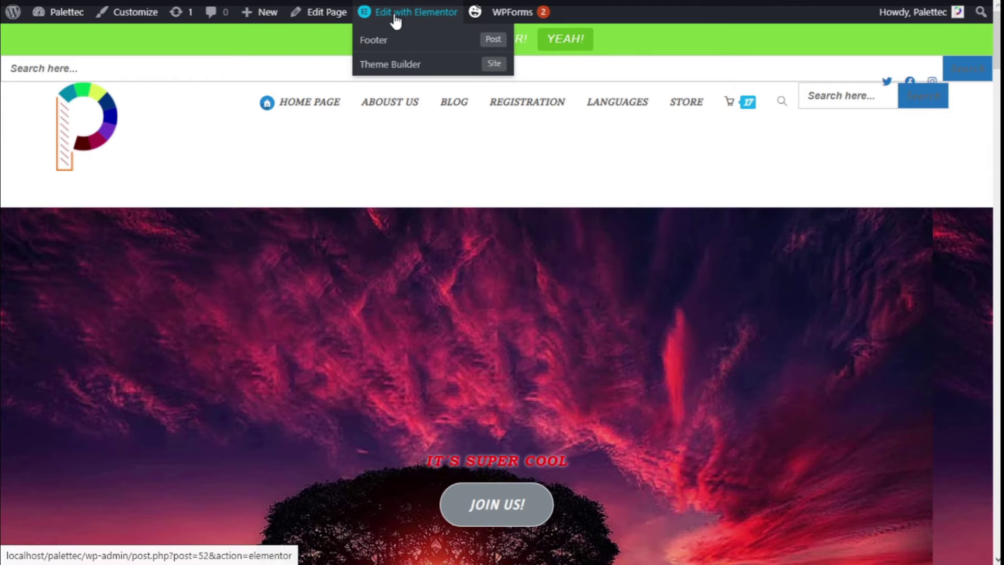
{"action": "left_click", "coordinate": [397, 21]}
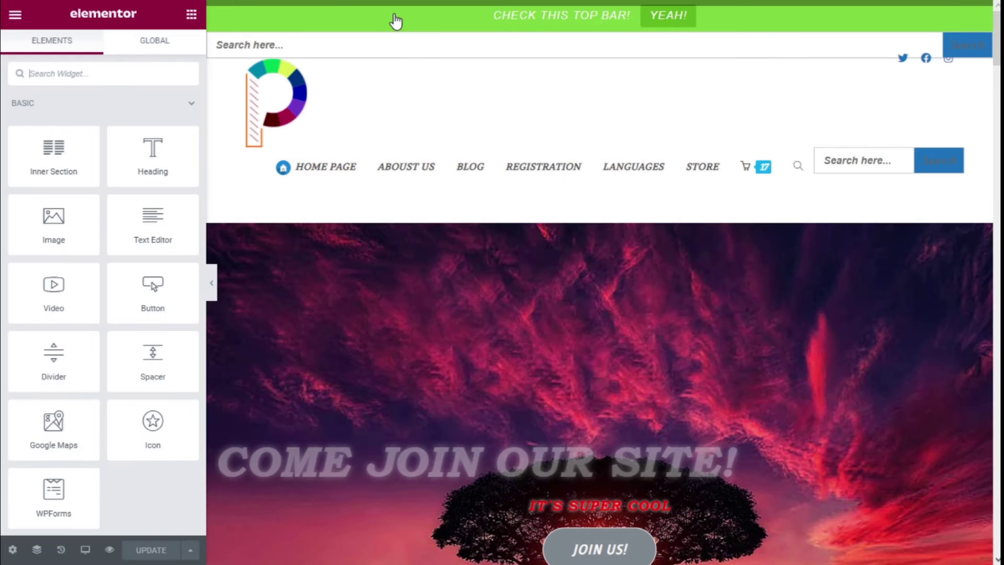
{"action": "scroll", "coordinate": [560, 105], "scroll_direction": "down", "scroll_amount": 5}
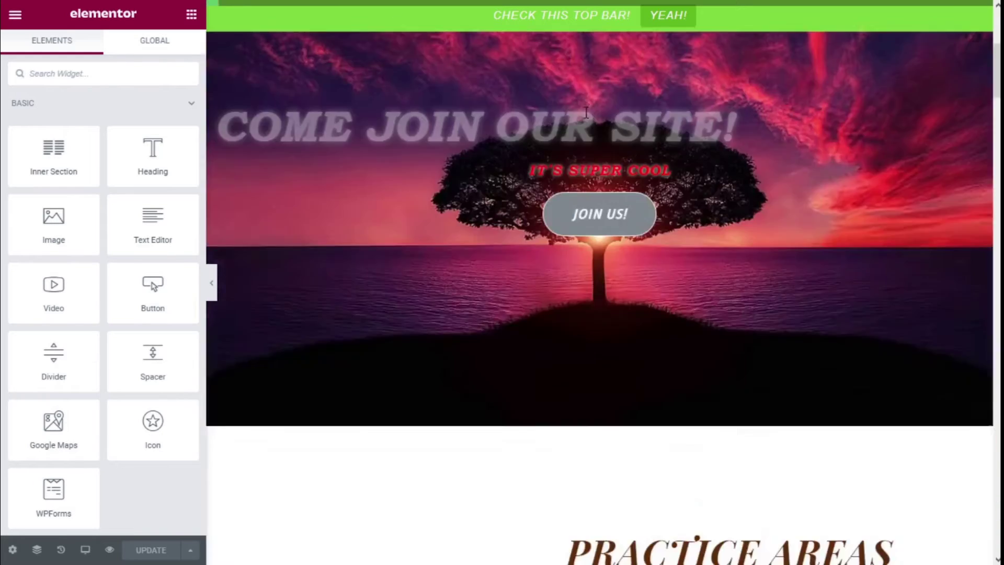
{"action": "scroll", "coordinate": [581, 114], "scroll_direction": "down", "scroll_amount": 5}
{"action": "scroll", "coordinate": [587, 117], "scroll_direction": "down", "scroll_amount": 5}
{"action": "scroll", "coordinate": [587, 117], "scroll_direction": "down", "scroll_amount": 5}
{"action": "scroll", "coordinate": [585, 114], "scroll_direction": "down", "scroll_amount": 5}
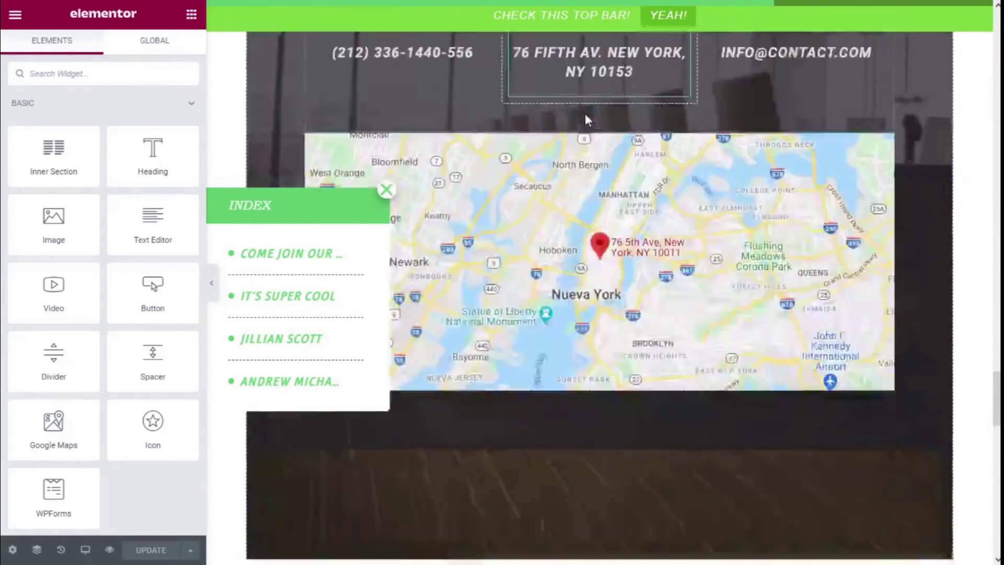
{"action": "scroll", "coordinate": [585, 113], "scroll_direction": "down", "scroll_amount": 5}
{"action": "scroll", "coordinate": [585, 118], "scroll_direction": "down", "scroll_amount": 3}
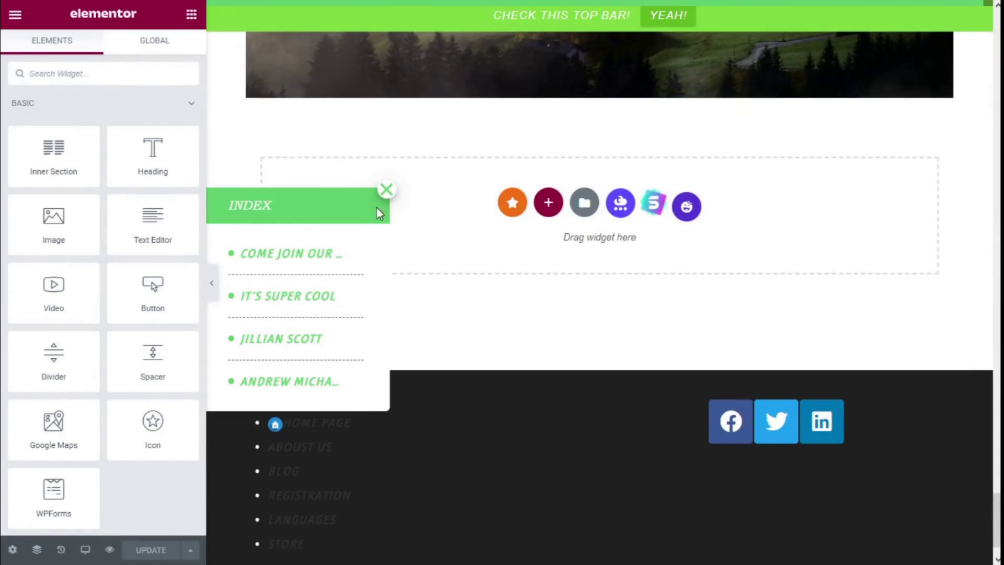
Step: Place a WordPress Text widget in the empty section and paste [ycd_countdown id=1266] into it
{"action": "left_click", "coordinate": [386, 191]}
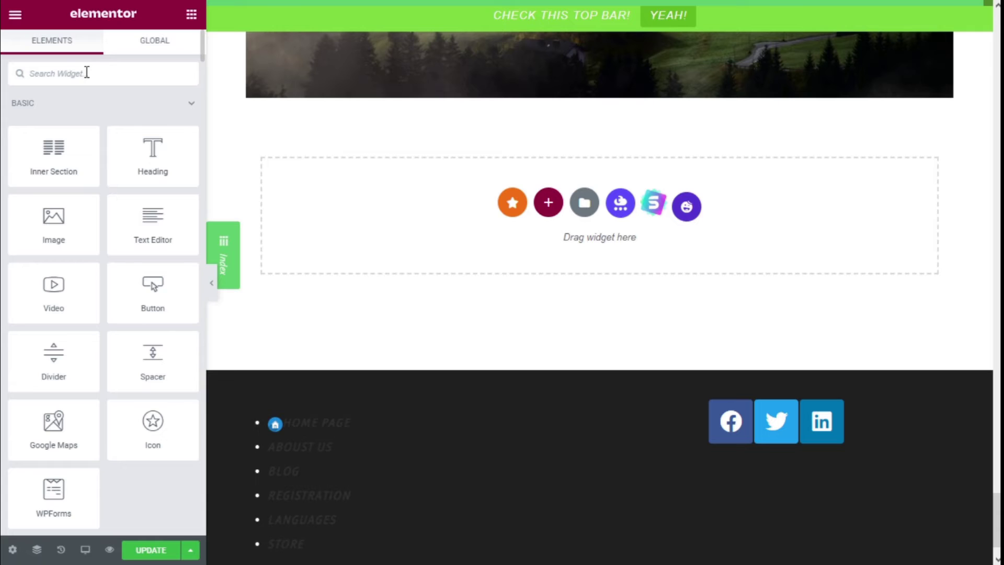
{"action": "type", "text": "te"}
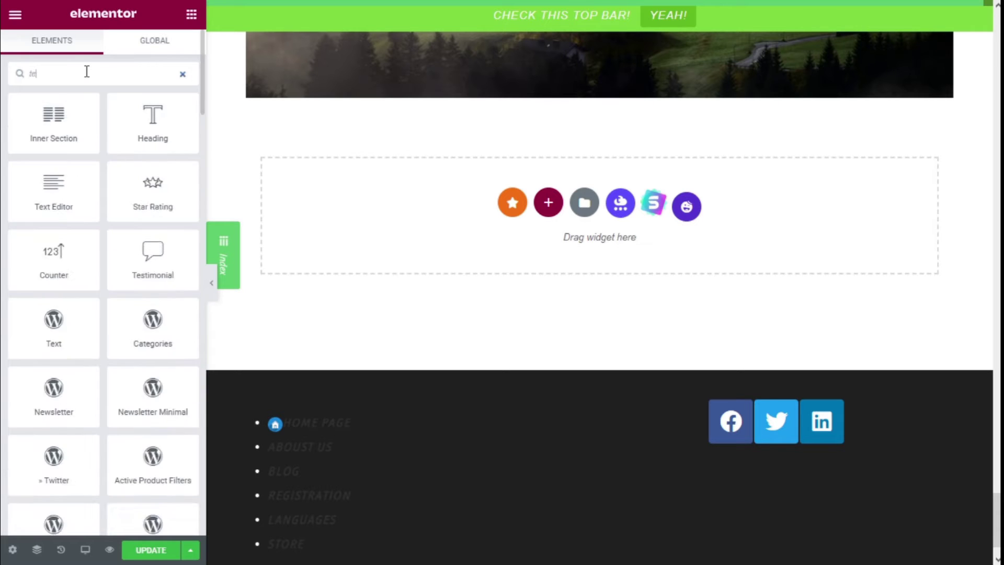
{"action": "type", "text": "xt"}
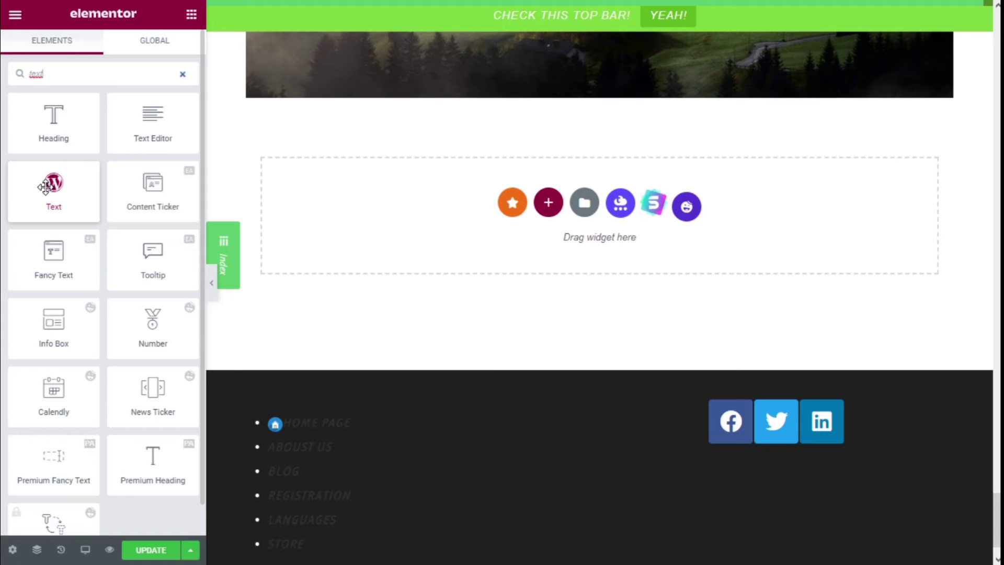
{"action": "left_click", "coordinate": [47, 187]}
{"action": "left_click_drag", "start_coordinate": [47, 187], "coordinate": [503, 231]}
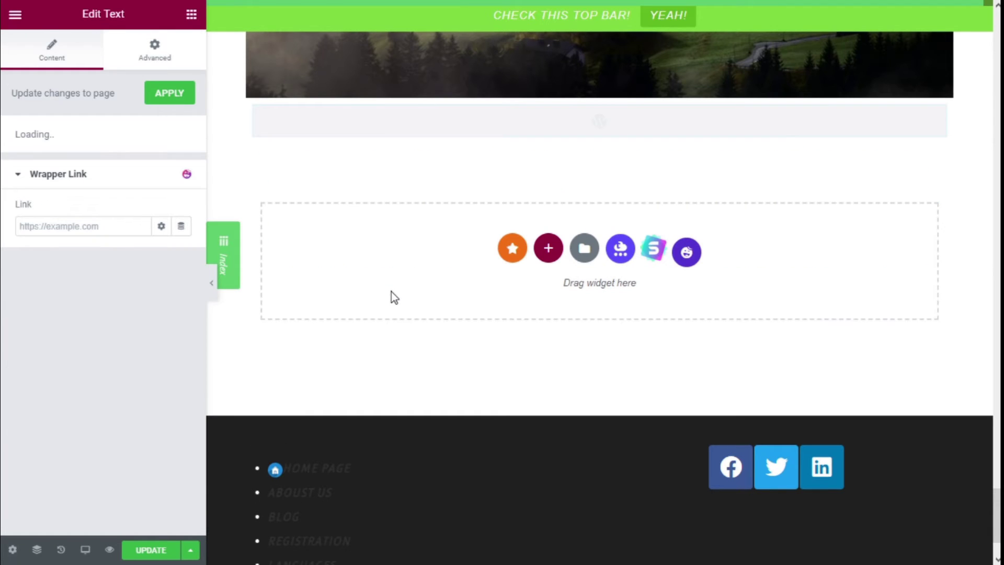
{"action": "left_click", "coordinate": [97, 272]}
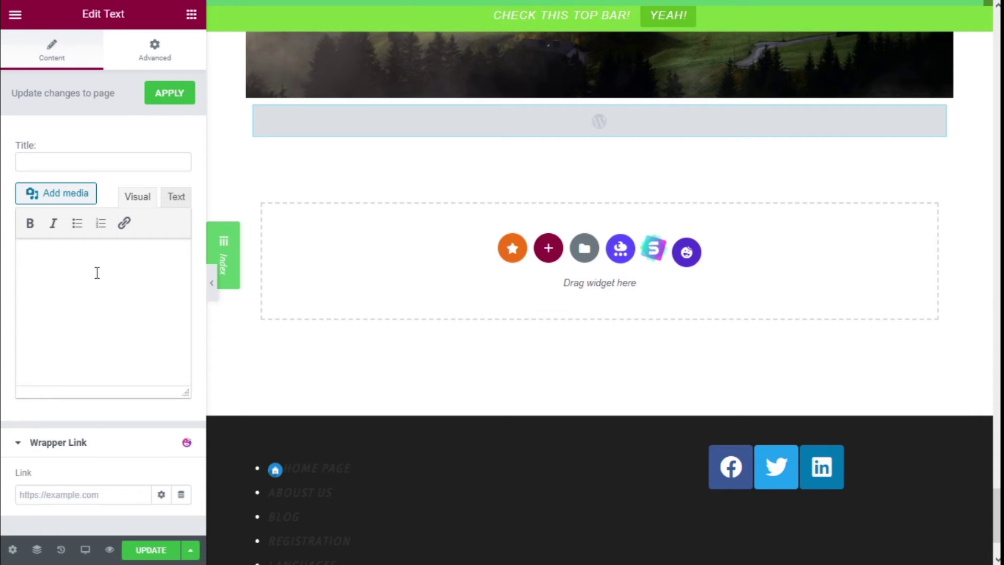
{"action": "type", "text": "[ycd_countdown id=1266]"}
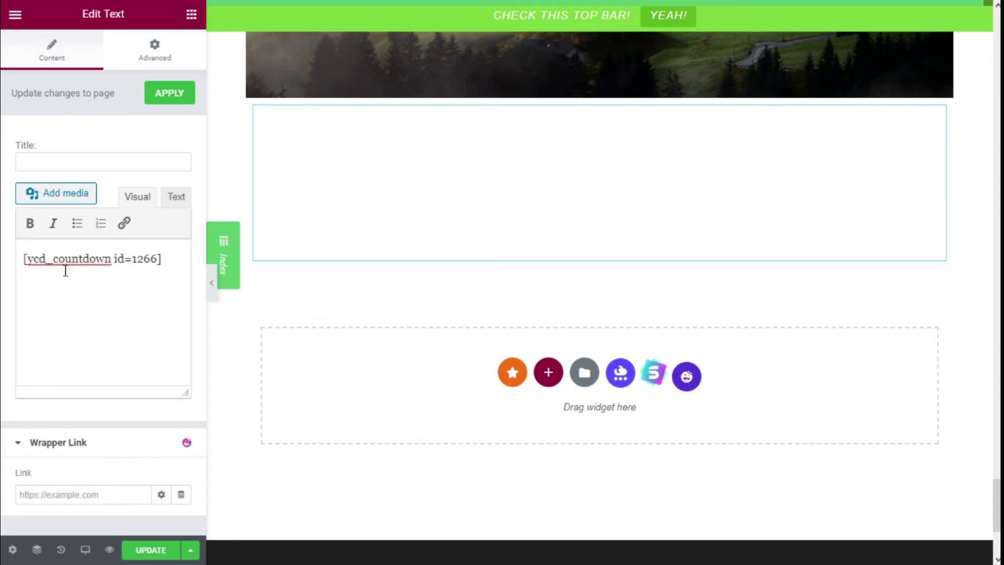
{"action": "mouse_move", "coordinate": [600, 121]}
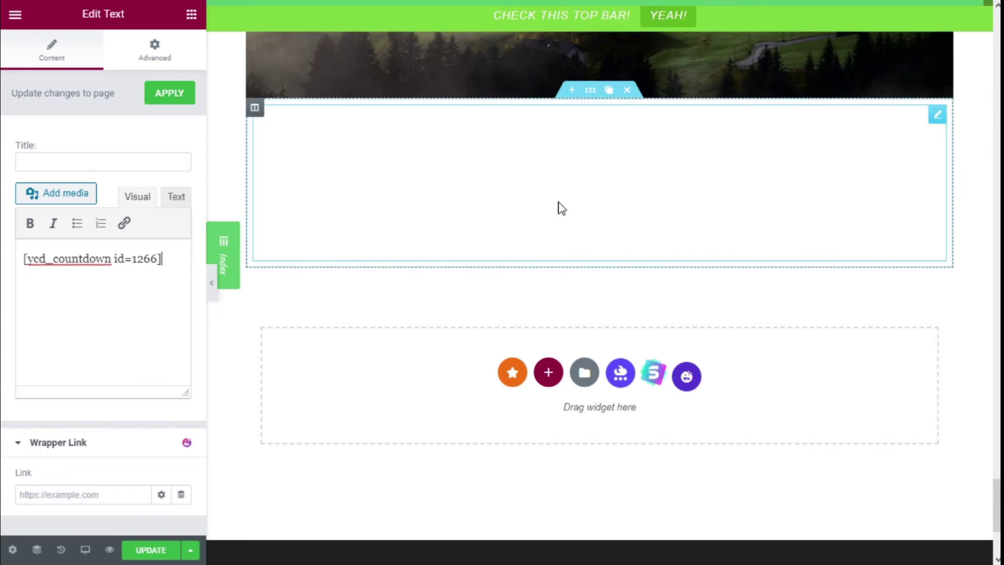
{"action": "mouse_move", "coordinate": [600, 182]}
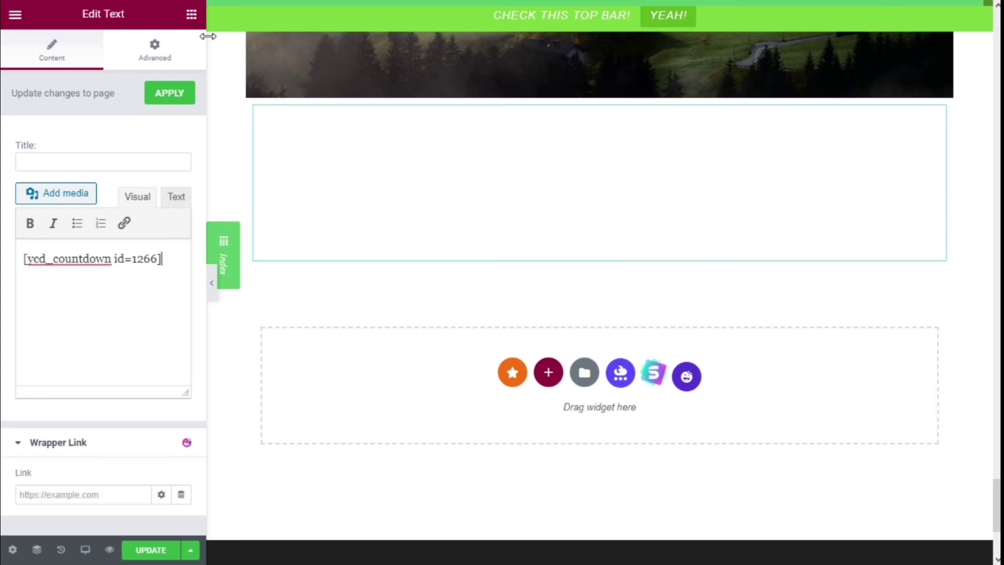
{"action": "left_click", "coordinate": [191, 15]}
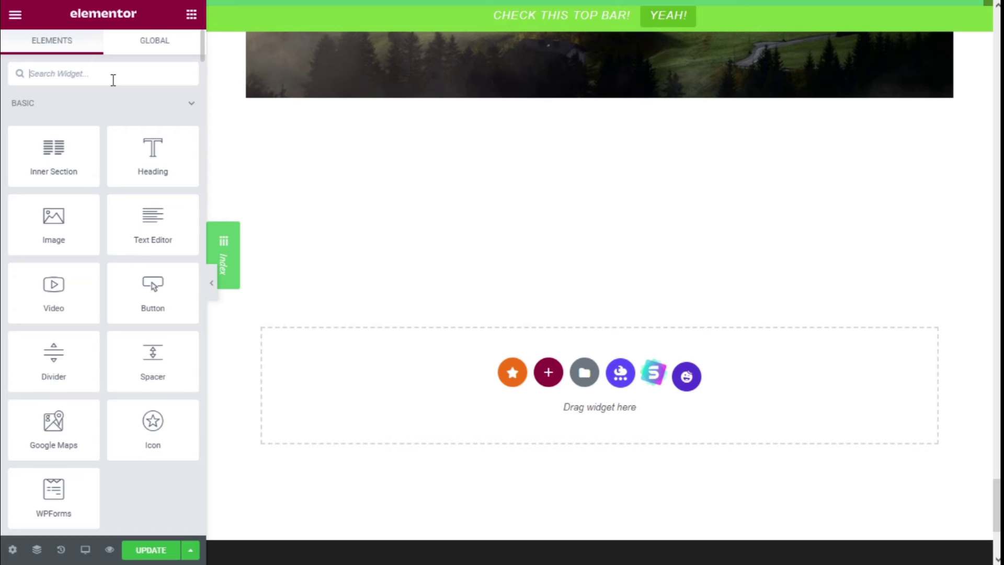
{"action": "type", "text": "html"}
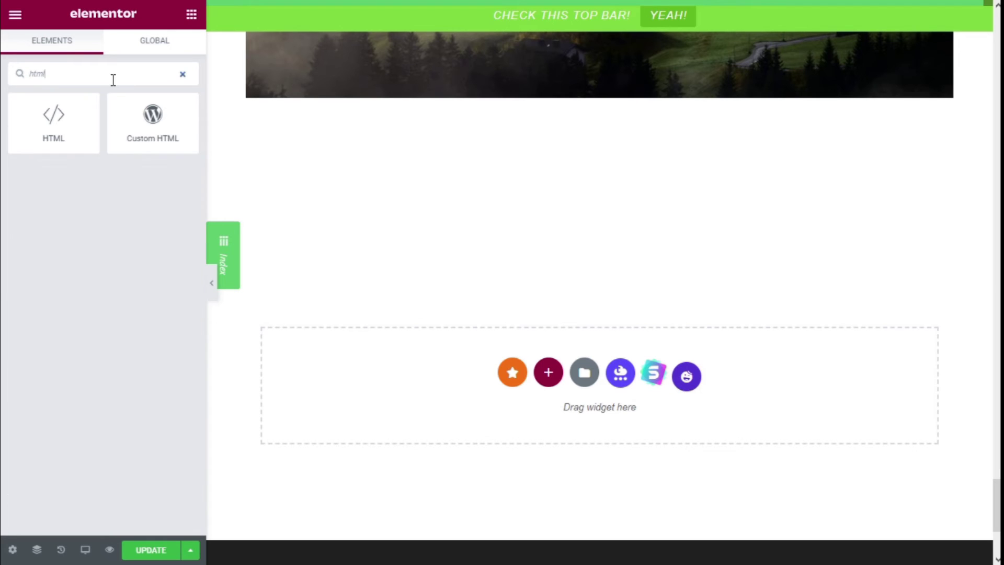
Step: Place a Custom HTML widget below the Text widget and paste [ycd_countdown id=1266] as its content
{"action": "mouse_move", "coordinate": [149, 118]}
{"action": "left_mouse_down"}
{"action": "mouse_move", "coordinate": [235, 251]}
{"action": "mouse_move", "coordinate": [393, 394]}
{"action": "mouse_move", "coordinate": [390, 385]}
{"action": "left_mouse_up"}
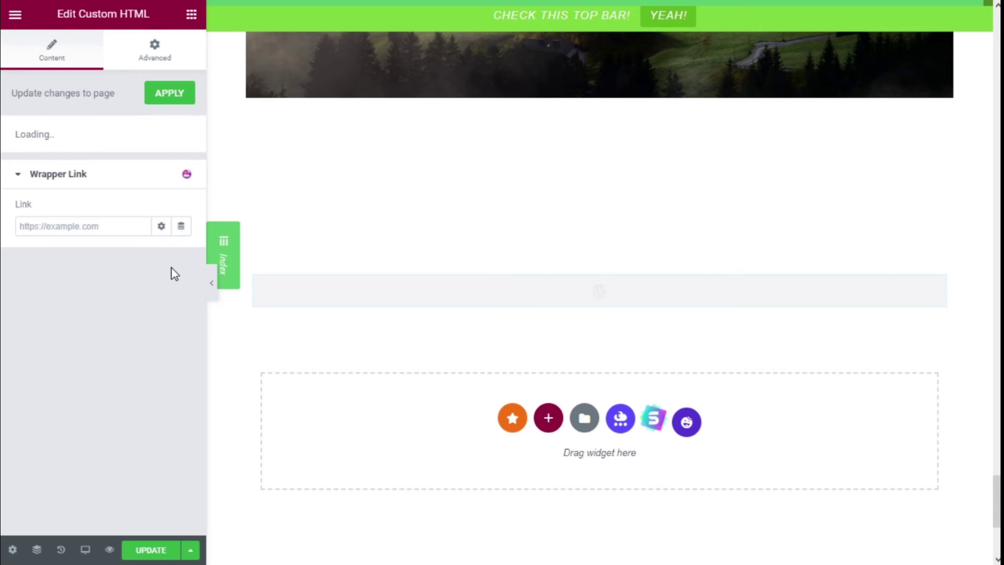
{"action": "left_click", "coordinate": [80, 252]}
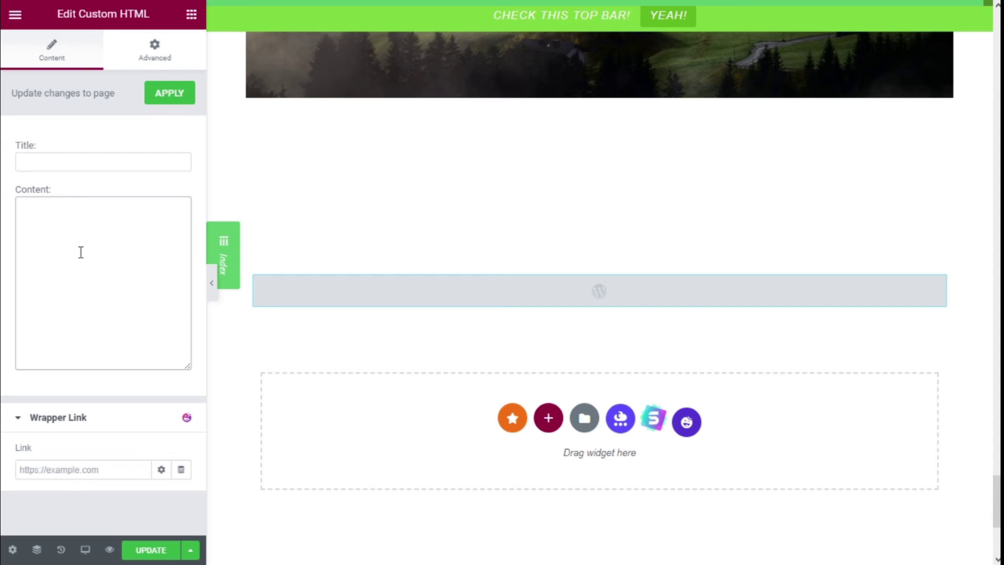
{"action": "type", "text": "[ycd_countdown id=1266]"}
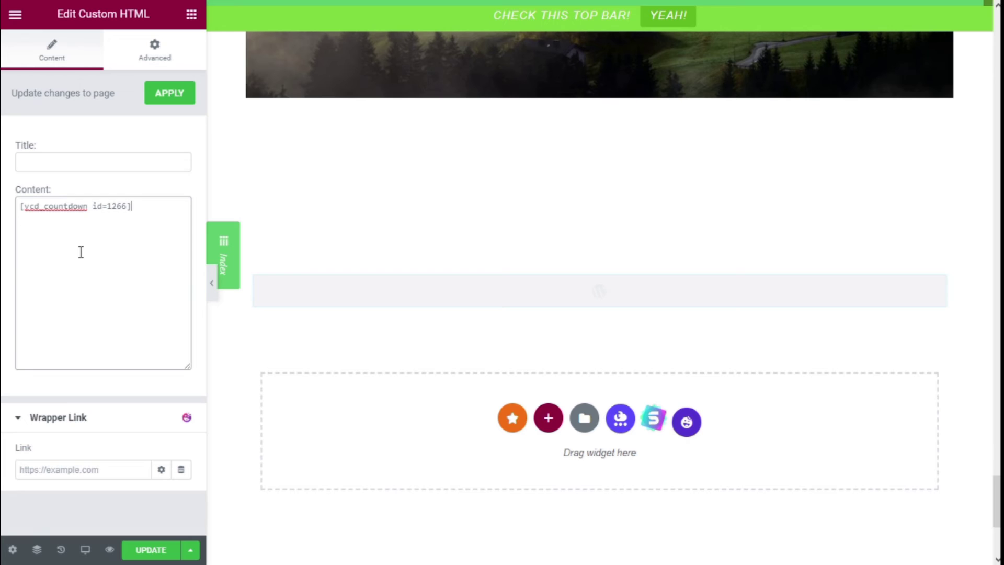
{"action": "mouse_move", "coordinate": [600, 353]}
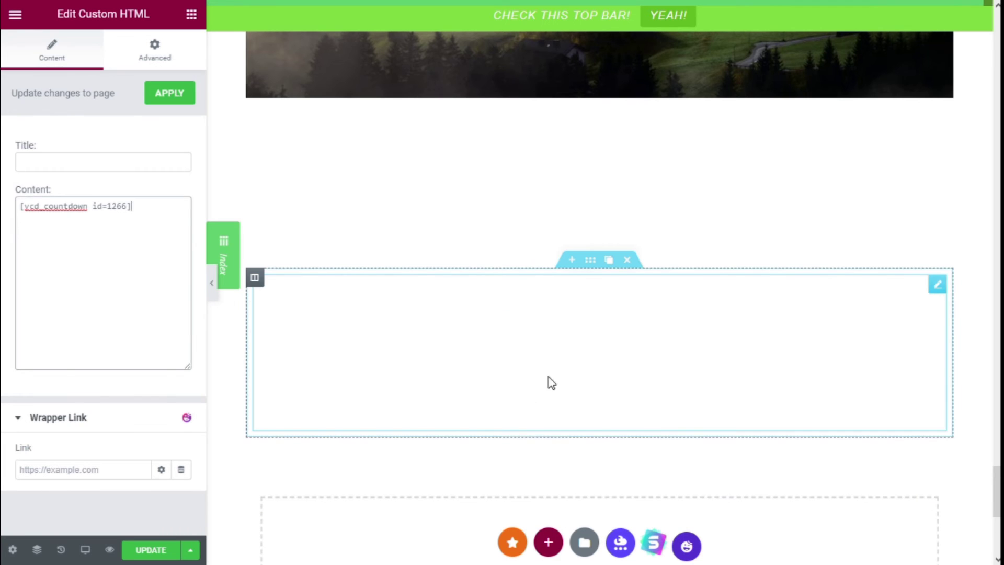
{"action": "scroll", "coordinate": [742, 384], "scroll_direction": "down", "scroll_amount": 2}
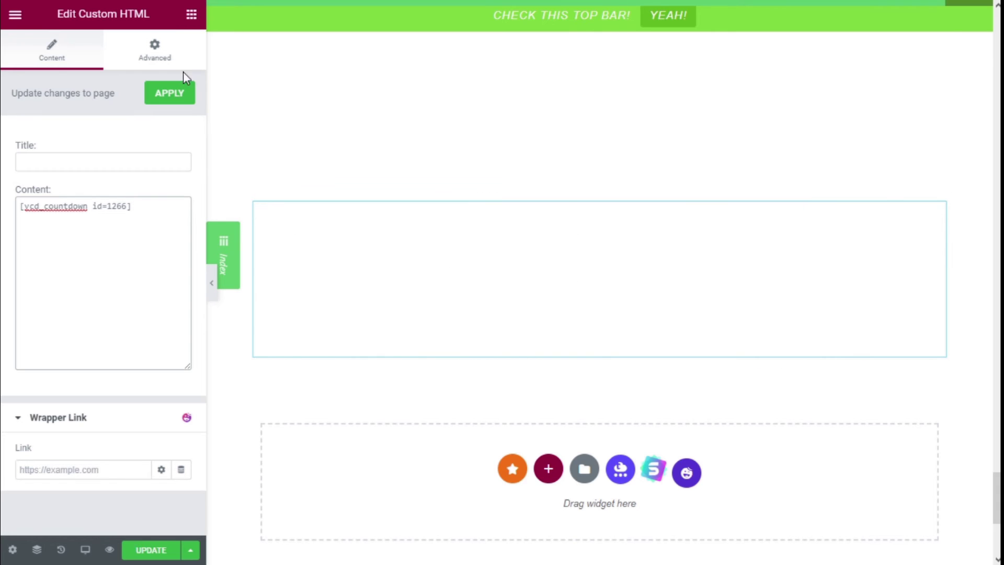
Step: Place a Shortcode widget in the drop area holding [ycd_countdown id=1266] and update the page
{"action": "left_click", "coordinate": [192, 14]}
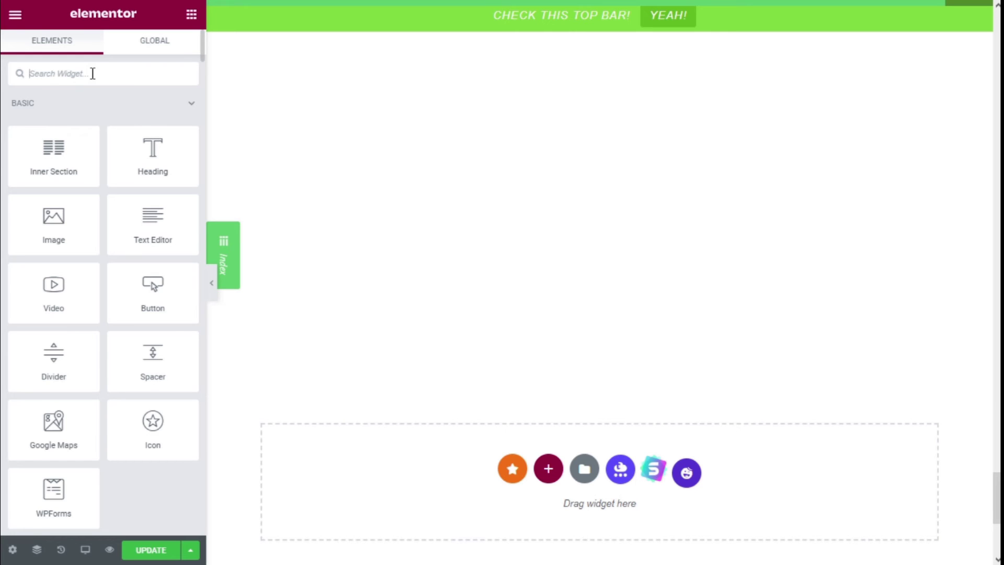
{"action": "type", "text": "sh"}
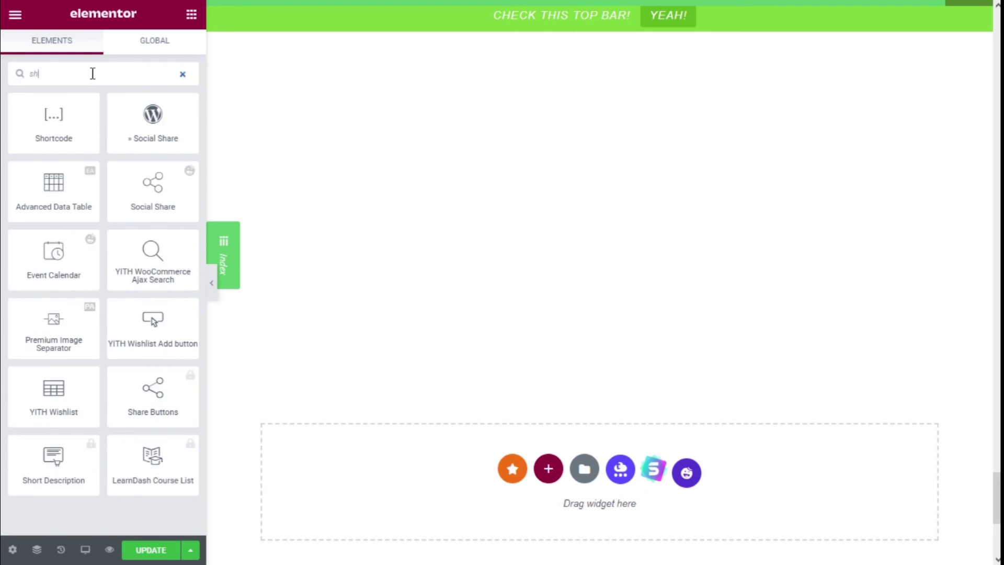
{"action": "type", "text": "ort"}
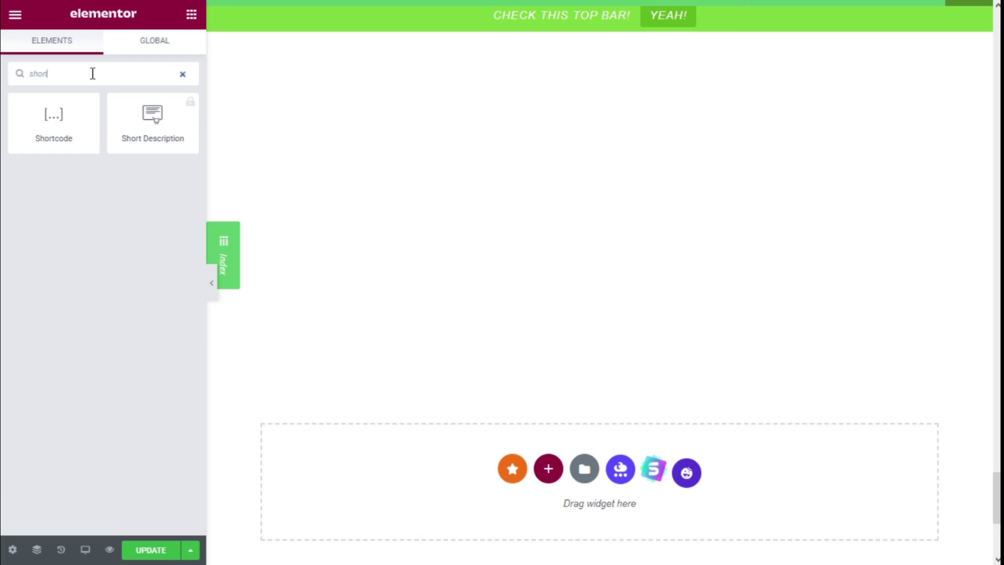
{"action": "type", "text": "co"}
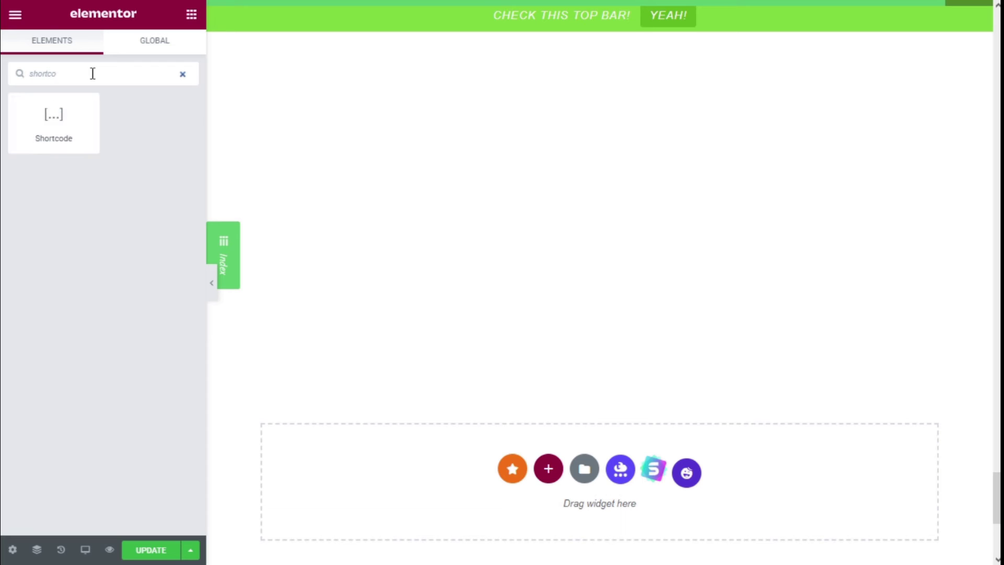
{"action": "type", "text": "de"}
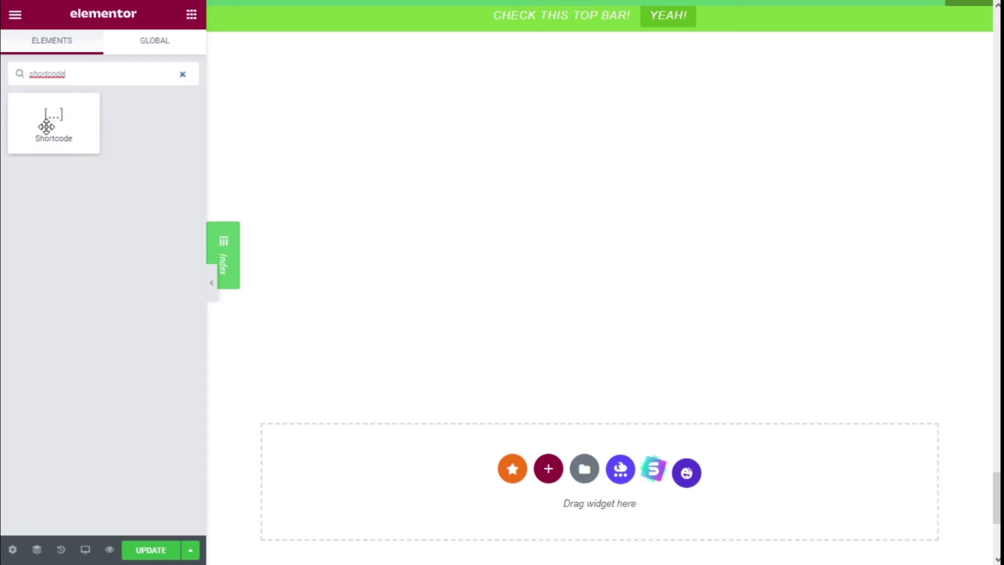
{"action": "left_click_drag", "start_coordinate": [52, 118], "coordinate": [485, 469]}
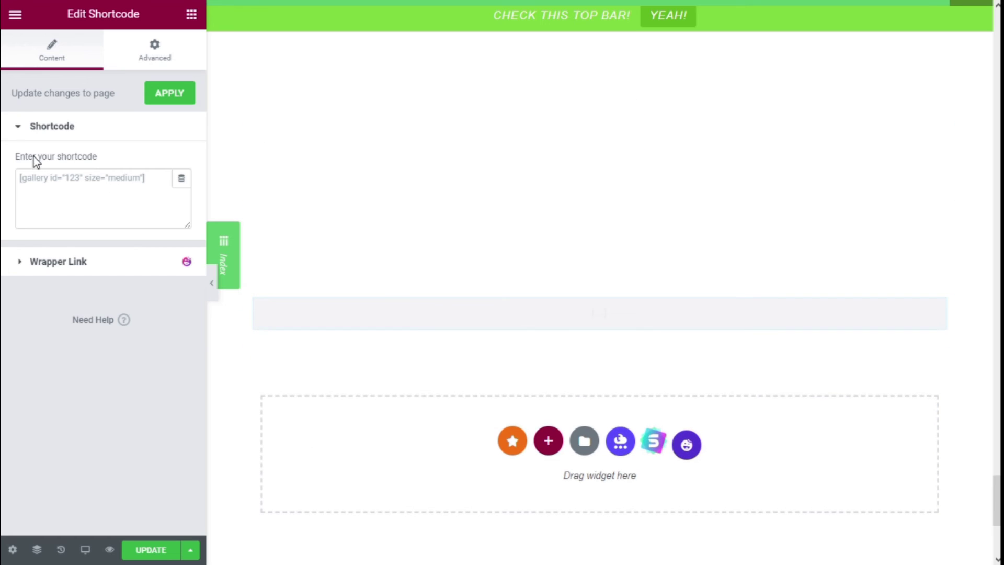
{"action": "left_click", "coordinate": [156, 181]}
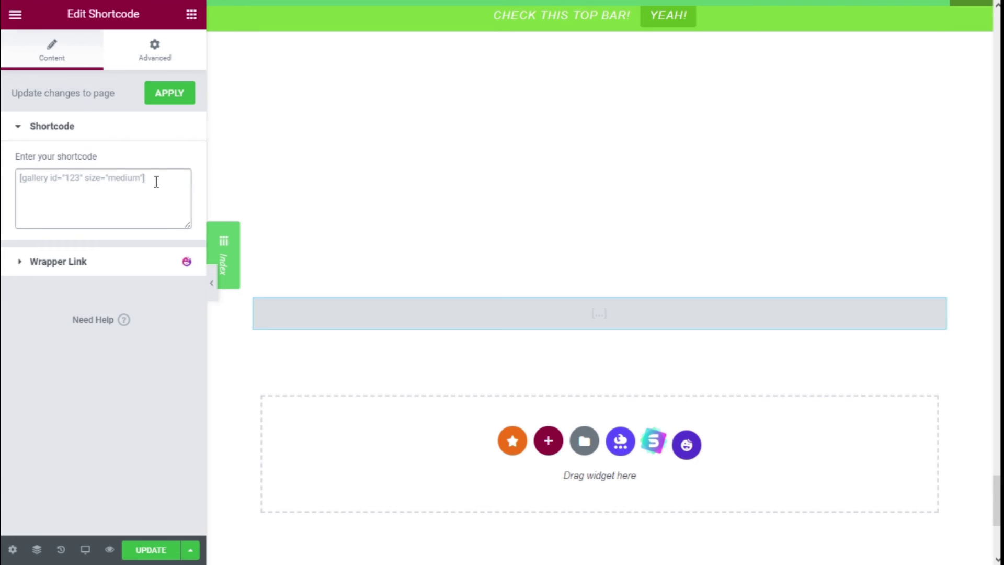
{"action": "type", "text": "[ycd_countdown id=1266]"}
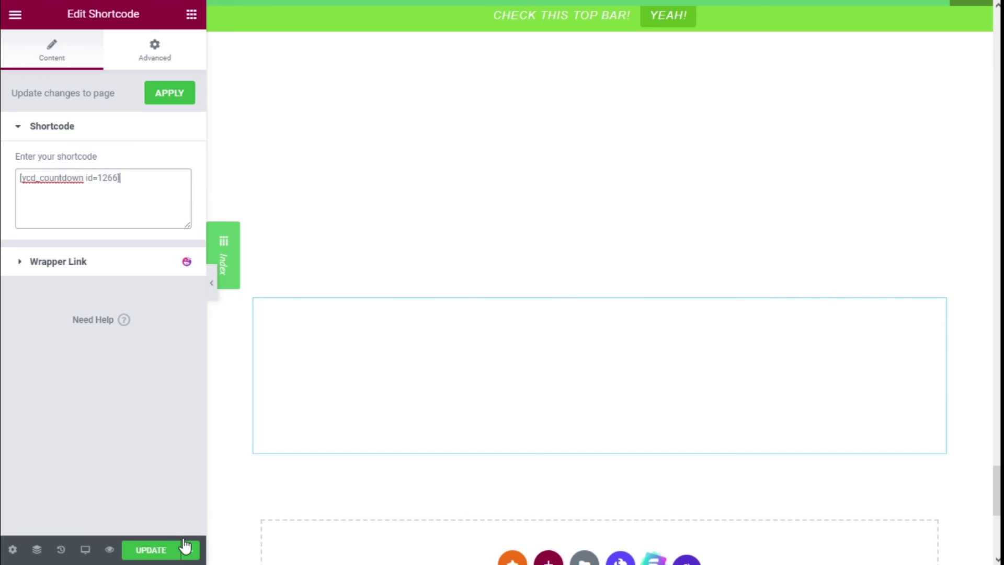
{"action": "left_click", "coordinate": [152, 552]}
{"action": "left_click", "coordinate": [151, 551]}
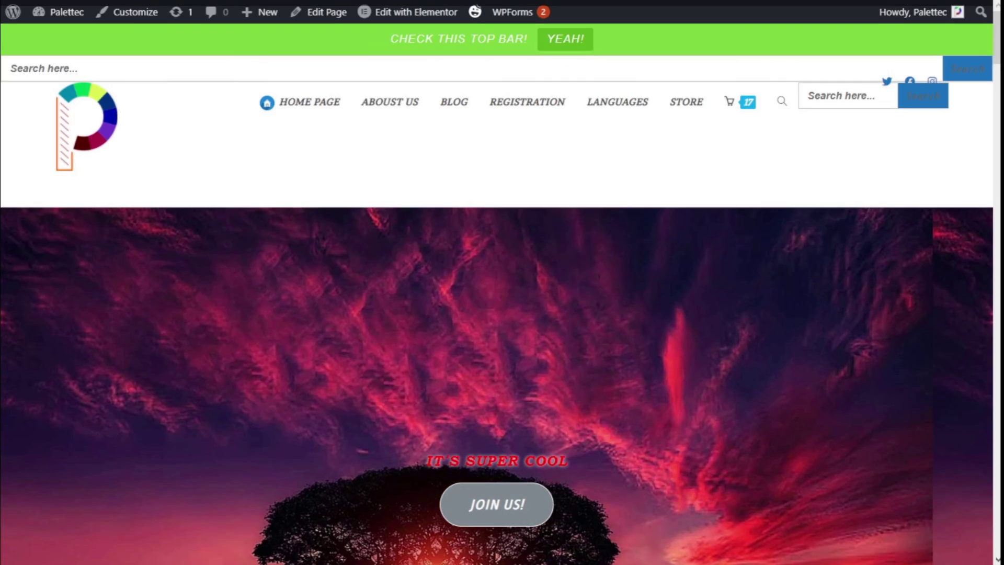
{"action": "scroll", "coordinate": [503, 314], "scroll_direction": "down", "scroll_amount": 15}
{"action": "scroll", "coordinate": [502, 315], "scroll_direction": "down", "scroll_amount": 5}
{"action": "scroll", "coordinate": [502, 314], "scroll_direction": "down", "scroll_amount": 5}
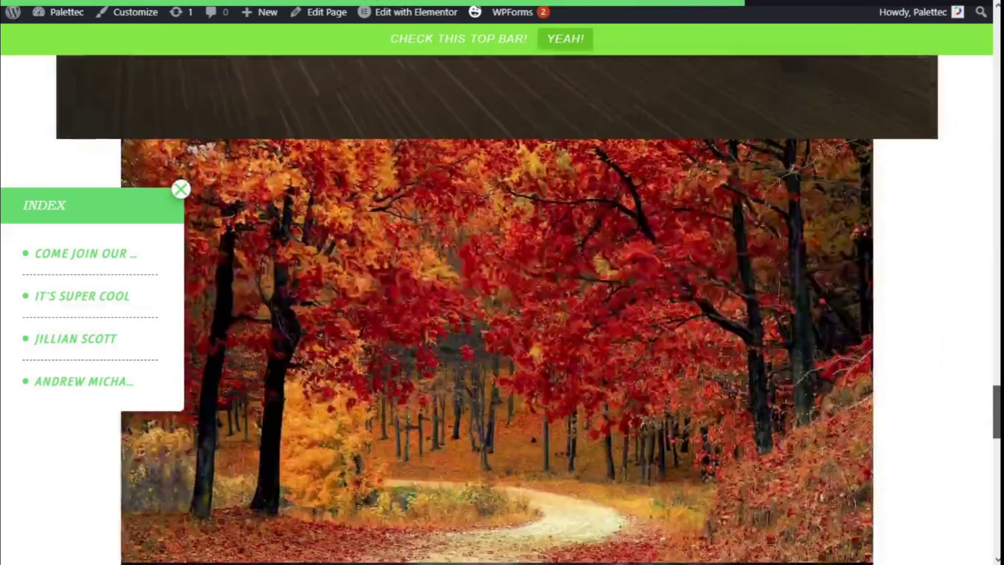
{"action": "scroll", "coordinate": [502, 314], "scroll_direction": "down", "scroll_amount": 5}
{"action": "scroll", "coordinate": [253, 338], "scroll_direction": "down", "scroll_amount": 2}
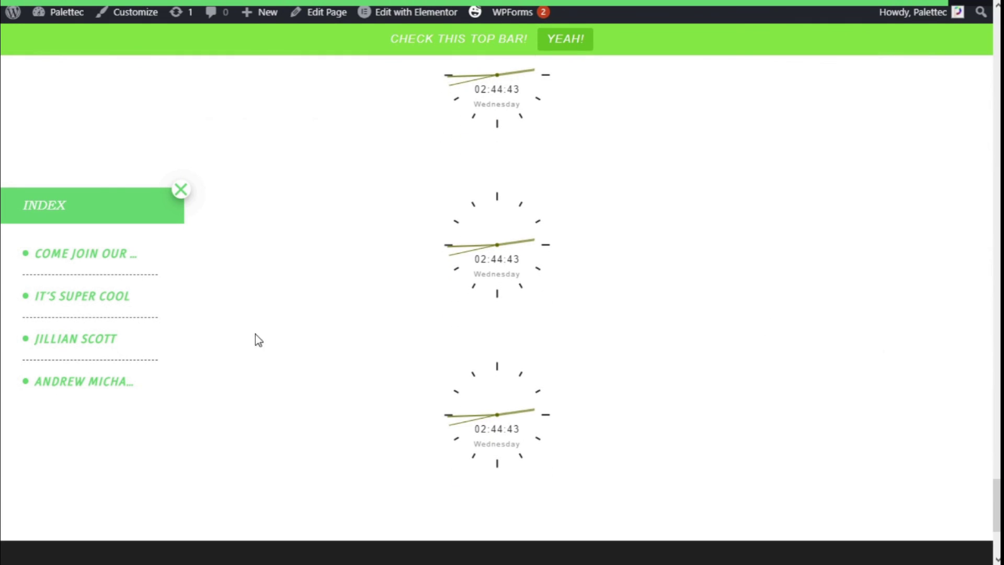
Step: Close the floating Index panel on the live page showing the three analog clocks
{"action": "left_click", "coordinate": [181, 190]}
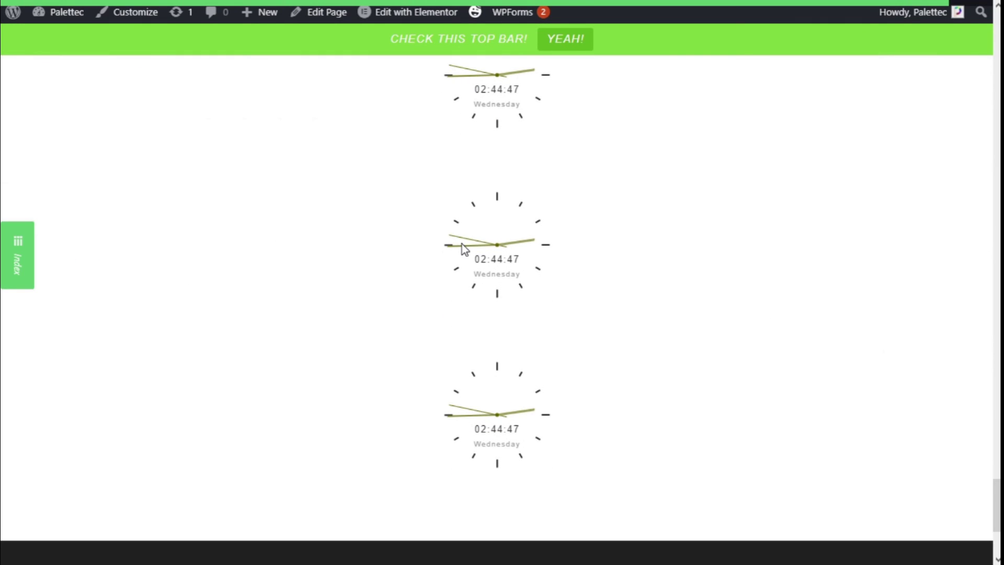
{"action": "scroll", "coordinate": [463, 248], "scroll_direction": "down", "scroll_amount": 1}
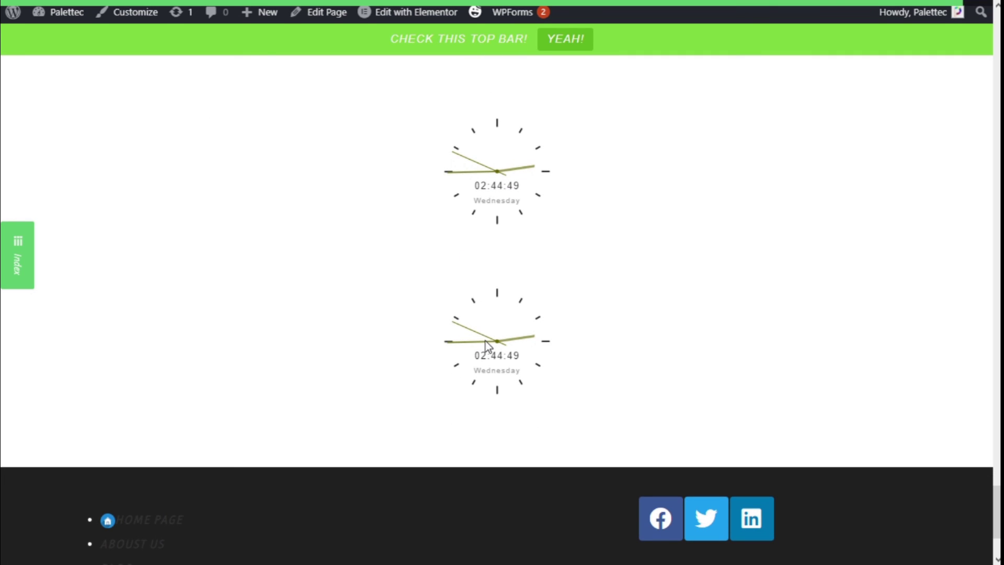